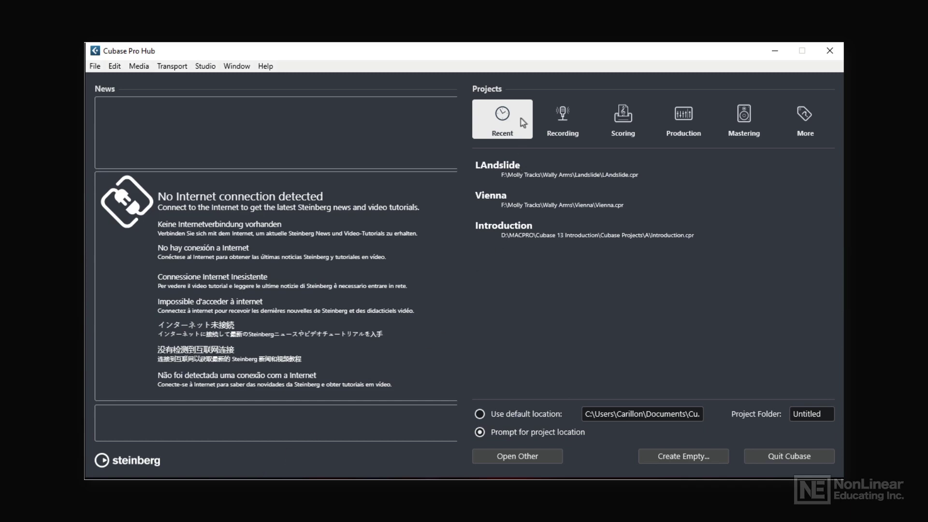
Browse the Recording templates, previewing the UR22C Guitar-Vocal and Stereo Recording options
left_click(547, 135)
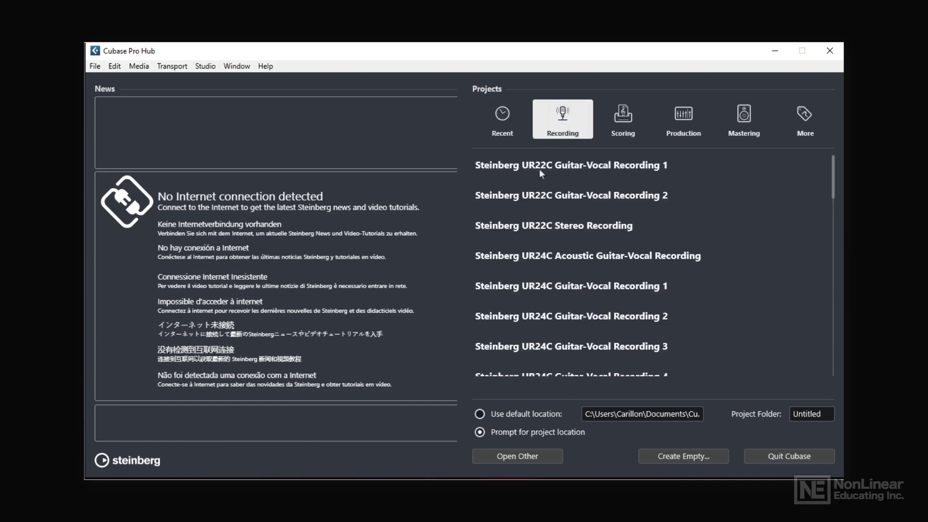
left_click(538, 168)
left_click(541, 193)
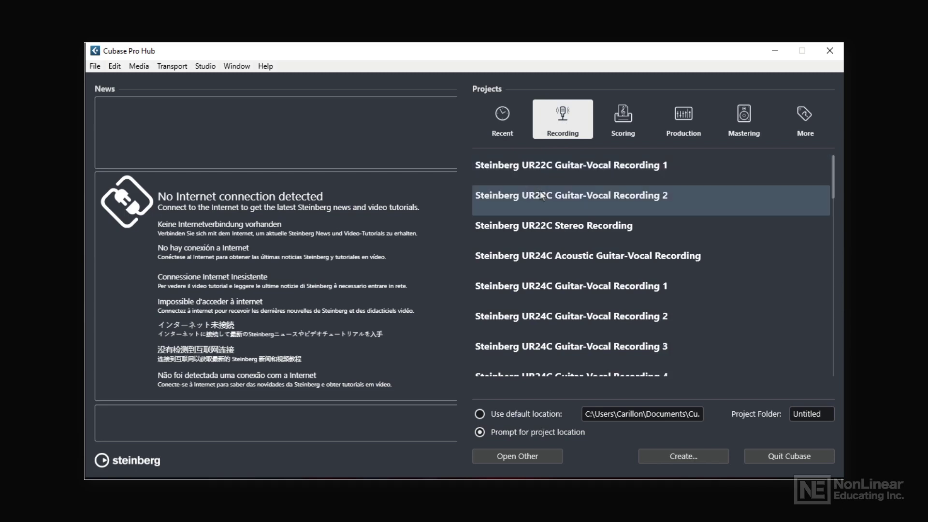
left_click(540, 227)
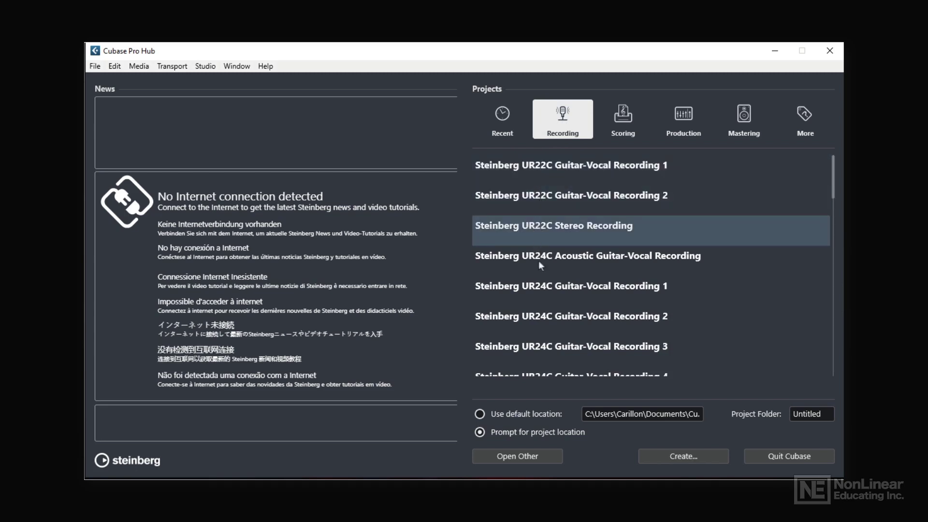
scroll(539, 260, "down", 5)
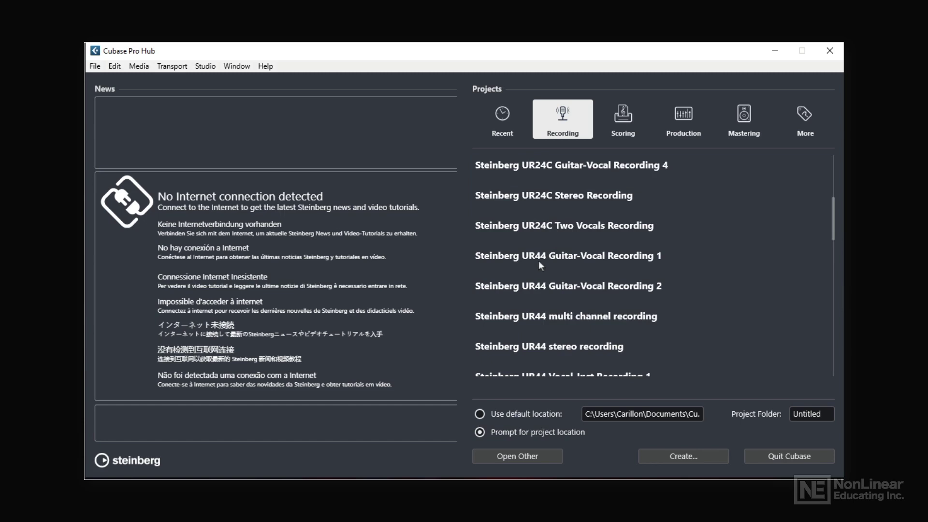
scroll(539, 260, "down", 1)
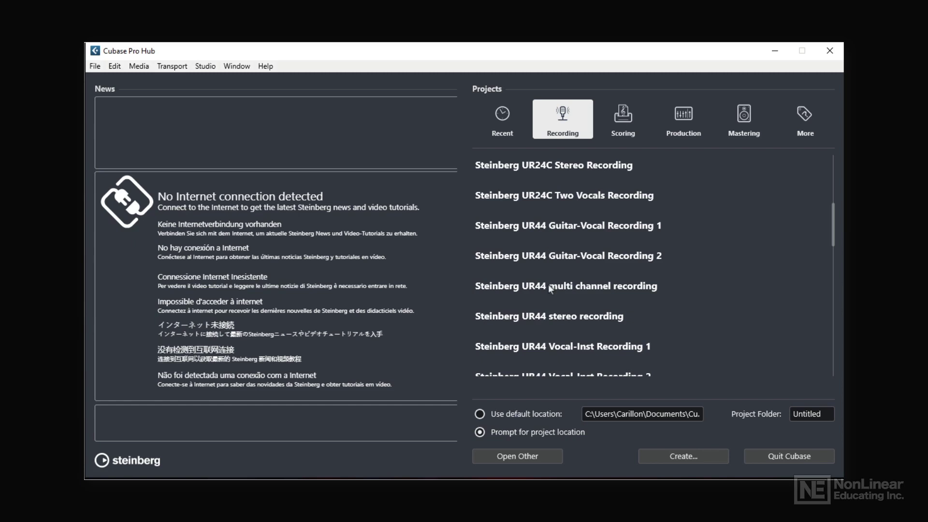
scroll(548, 284, "down", 1)
scroll(548, 289, "down", 1)
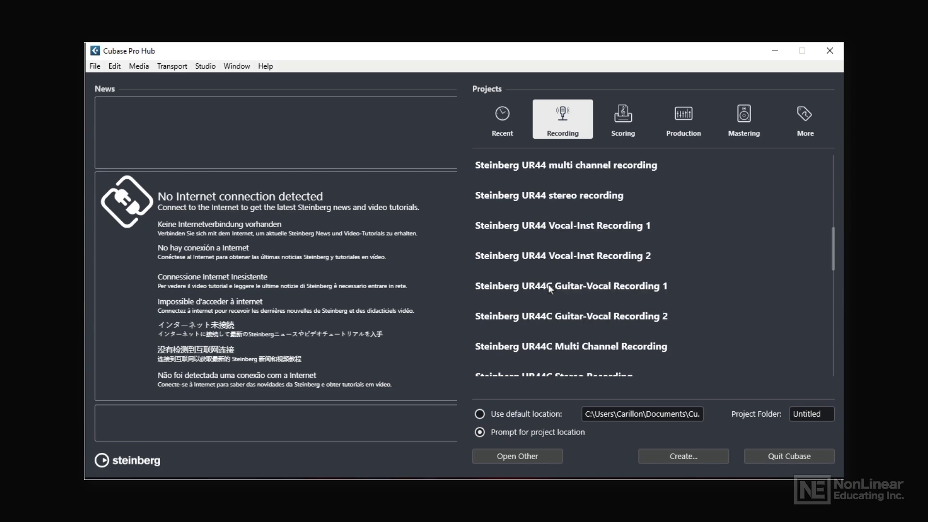
Create a project from the UR44C Guitar-Vocal Recording 1 template in folder B
left_click(579, 288)
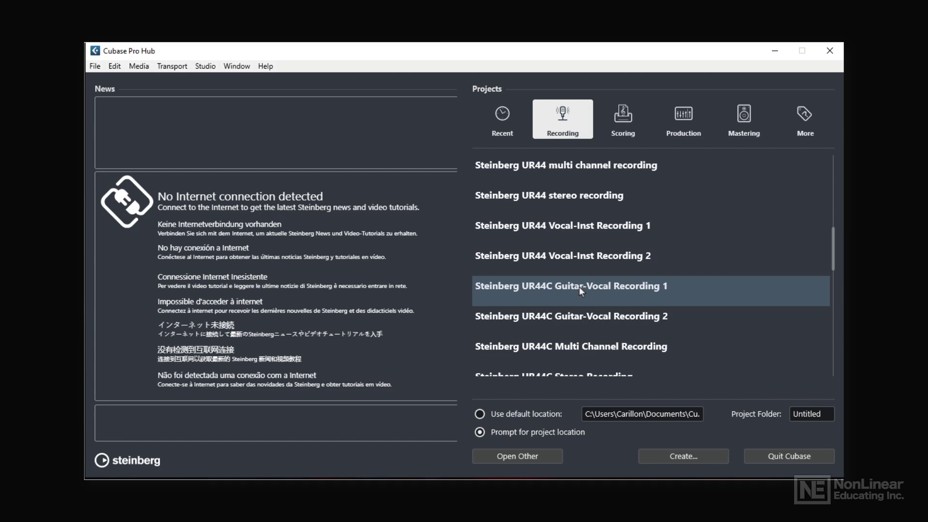
left_click(656, 454)
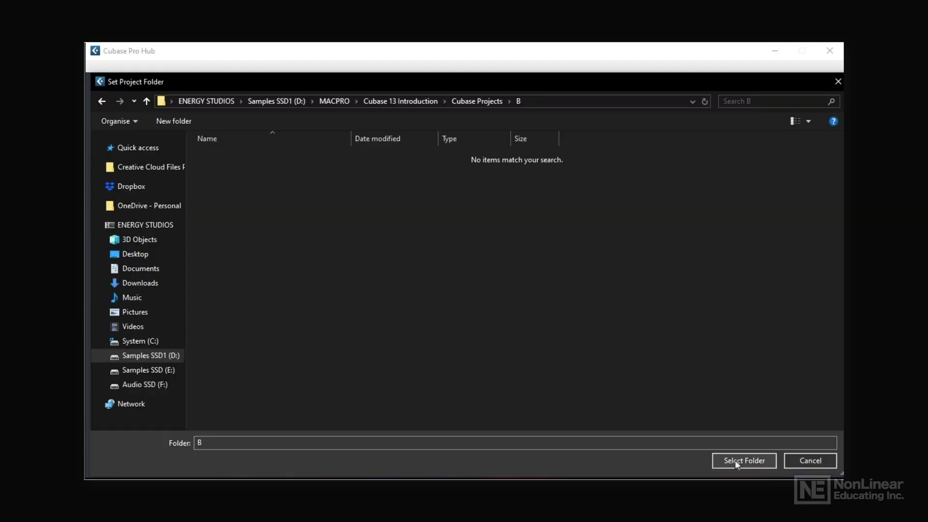
left_click(738, 460)
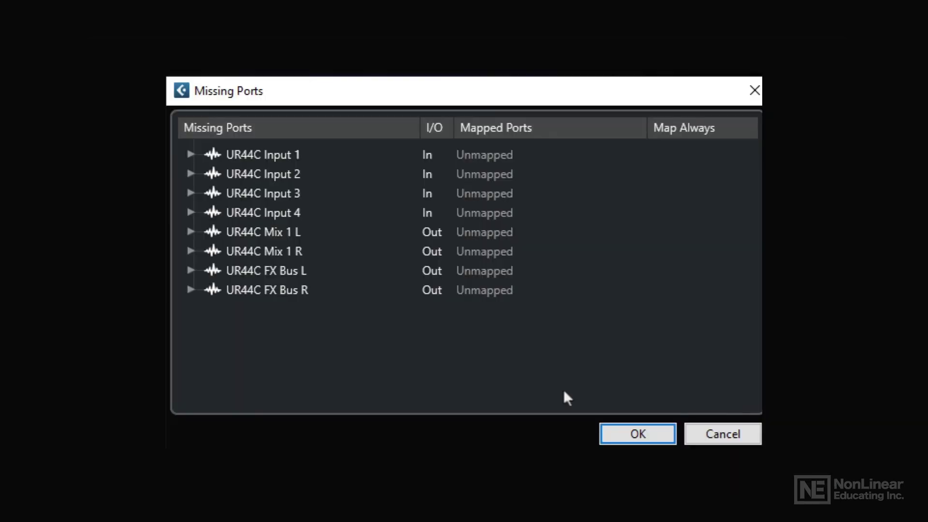
left_click(191, 155)
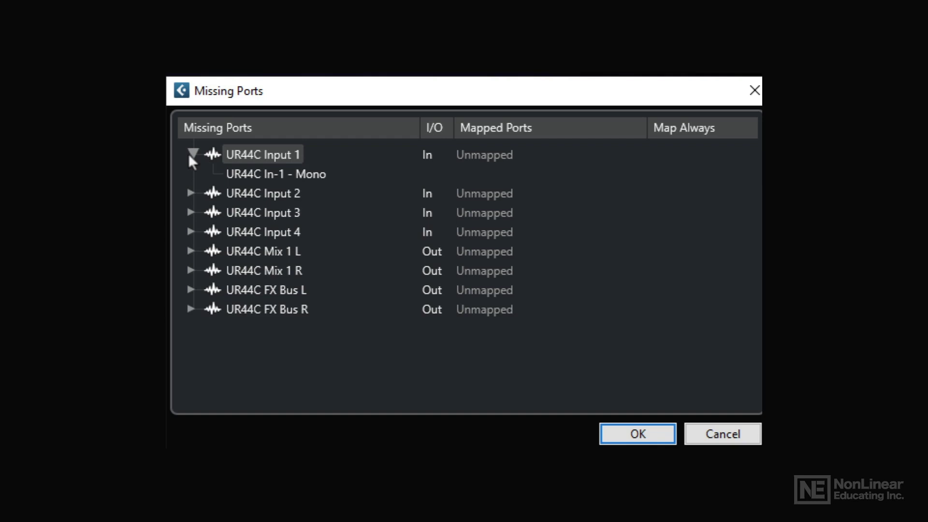
left_click(192, 155)
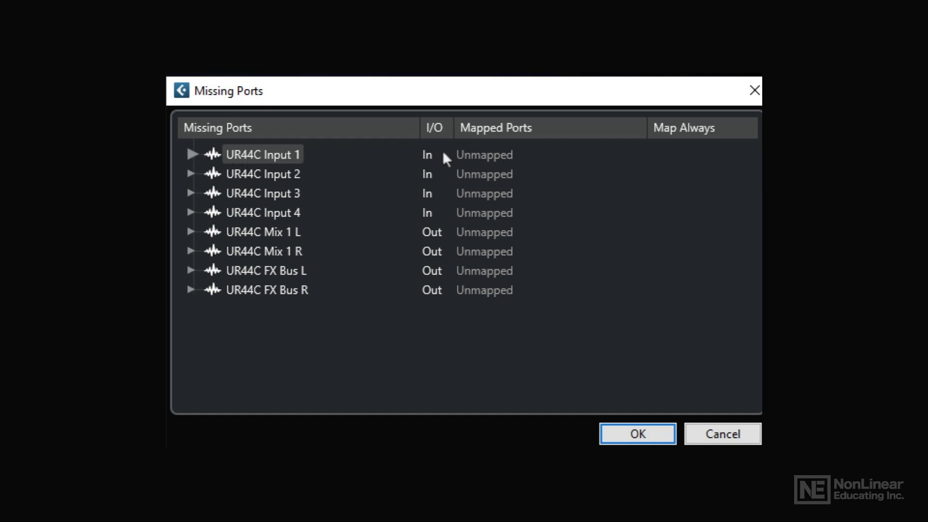
Map UR44C Input 1 and Input 2 to UR22C Input 1 and Input 2
left_click(472, 157)
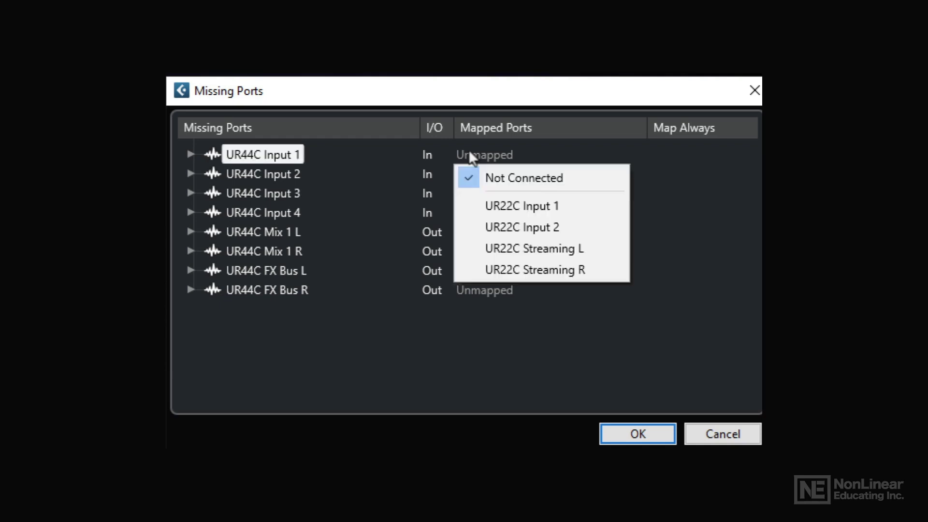
left_click(532, 210)
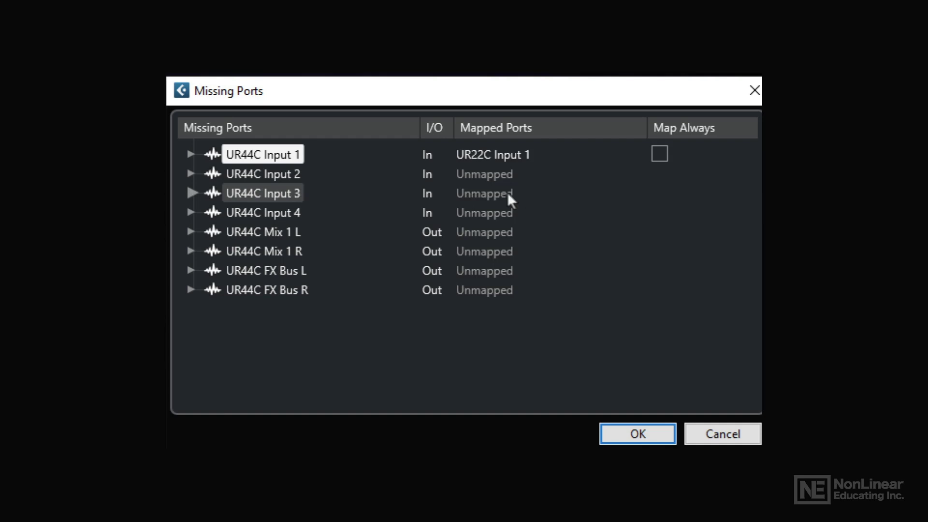
left_click(496, 177)
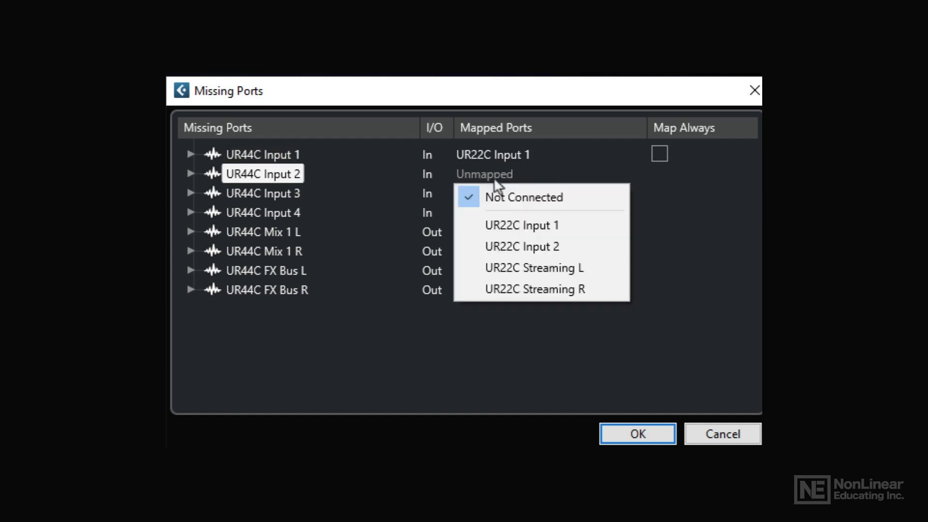
left_click(513, 248)
Tick then untick Map Always for both inputs, and accept the mappings to open the project
left_click(660, 153)
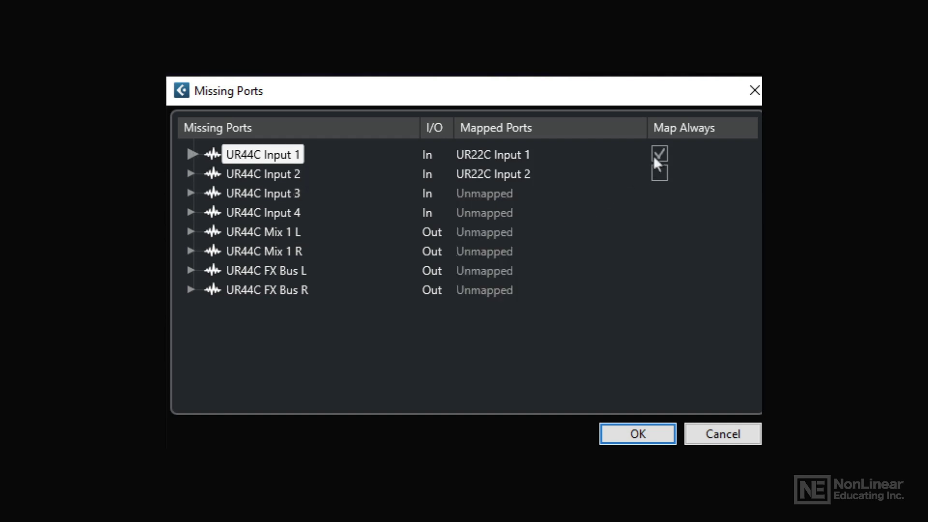
left_click(659, 173)
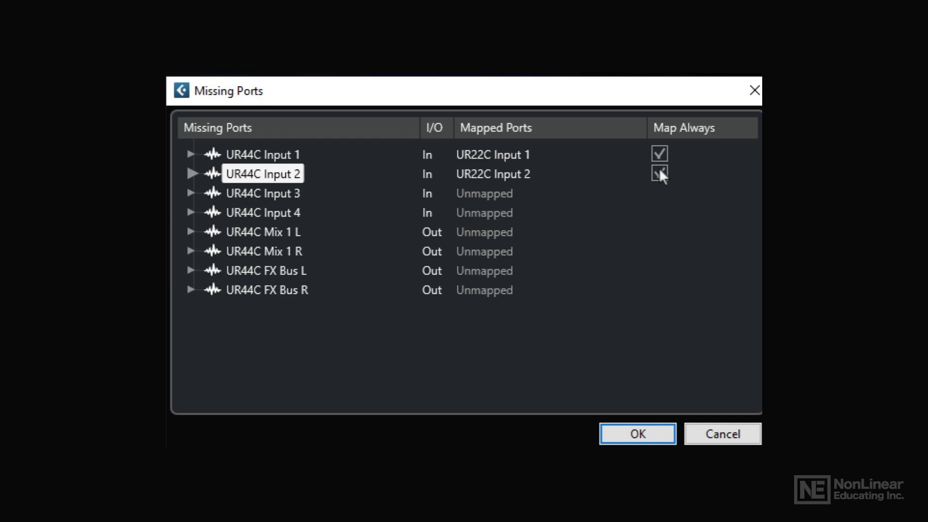
left_click(659, 155)
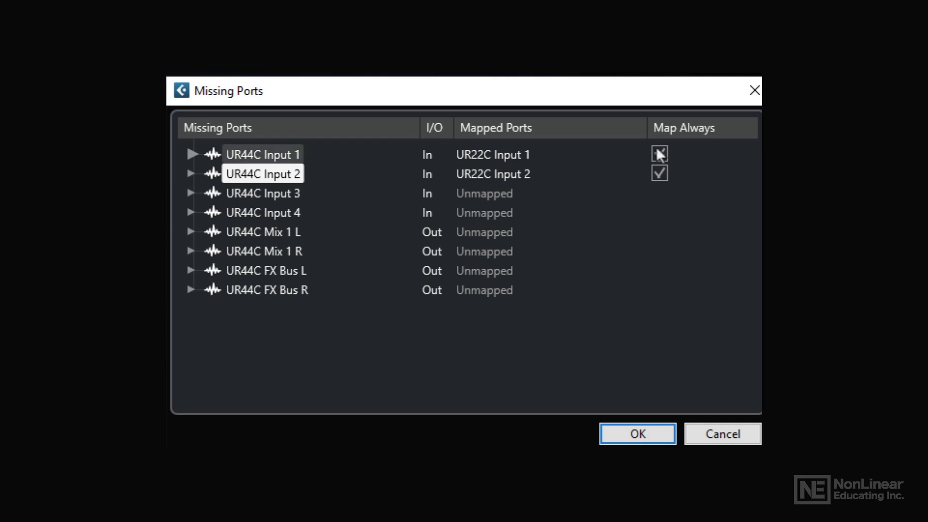
left_click(660, 174)
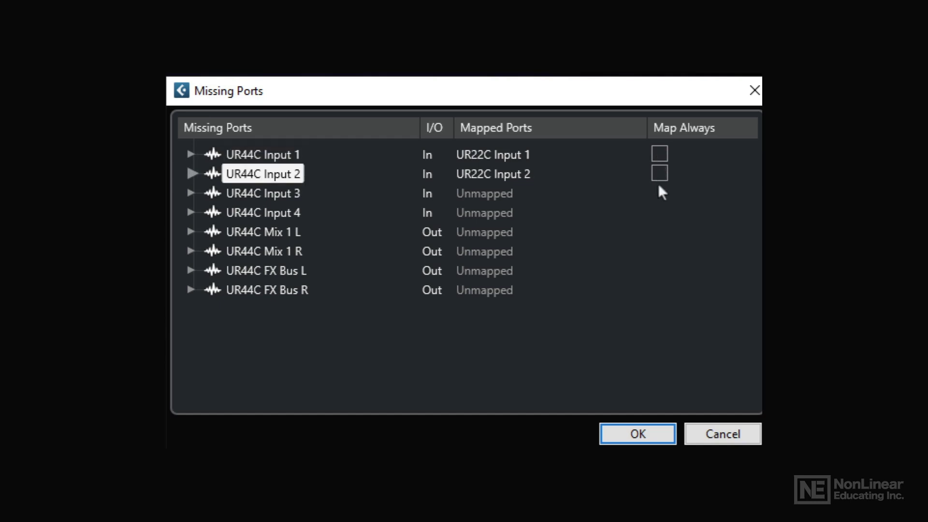
left_click(640, 435)
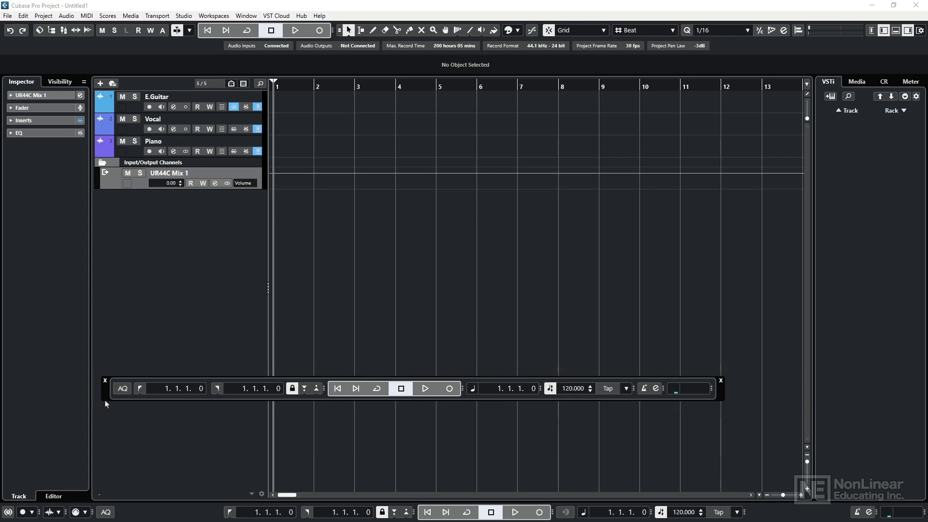
left_click_drag(108, 388, 84, 423)
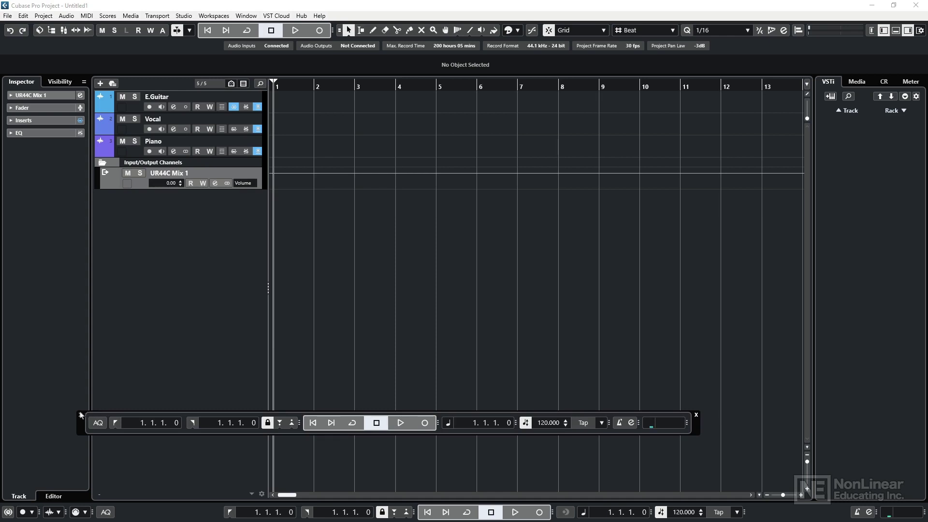
key("F2")
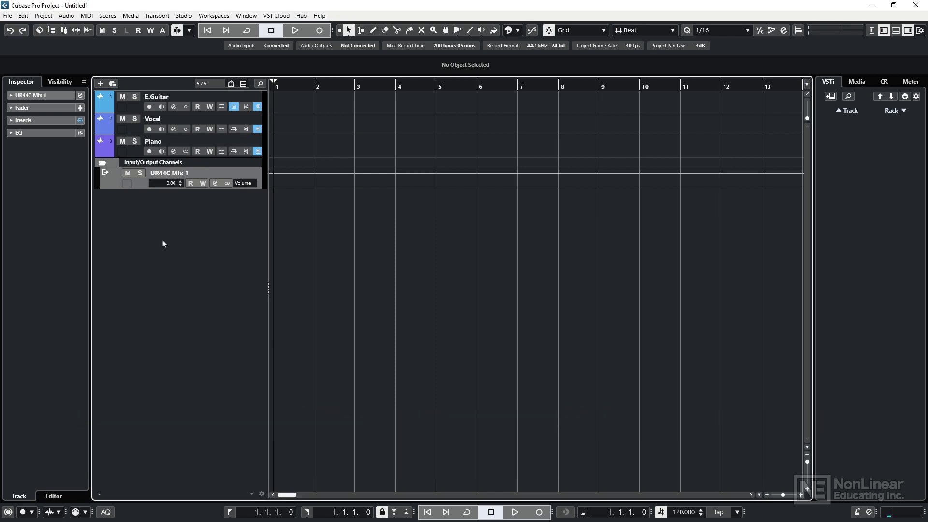
left_click(134, 111)
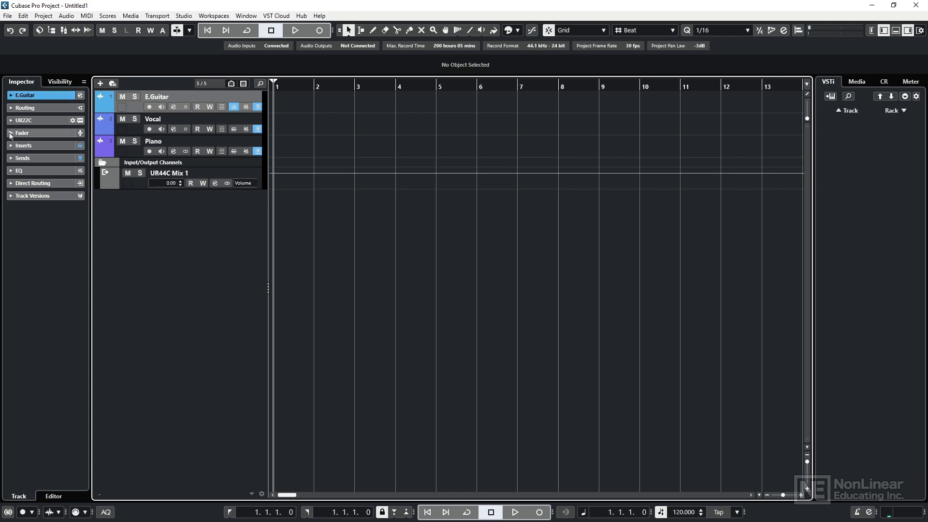
left_click(11, 147)
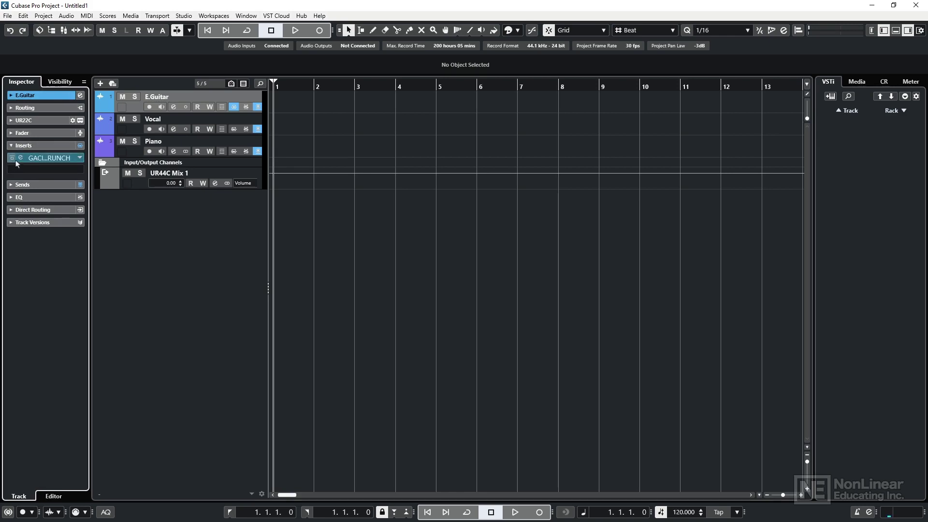
left_click(21, 158)
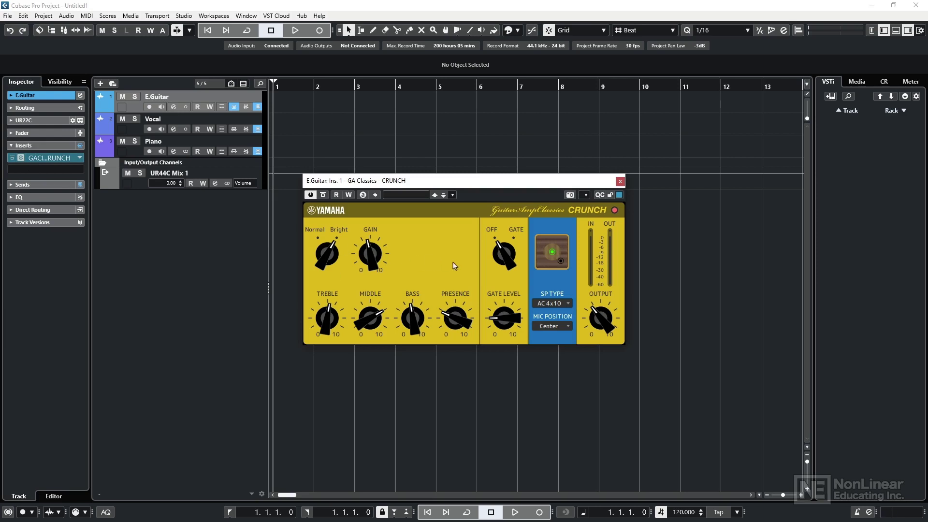
left_click(621, 178)
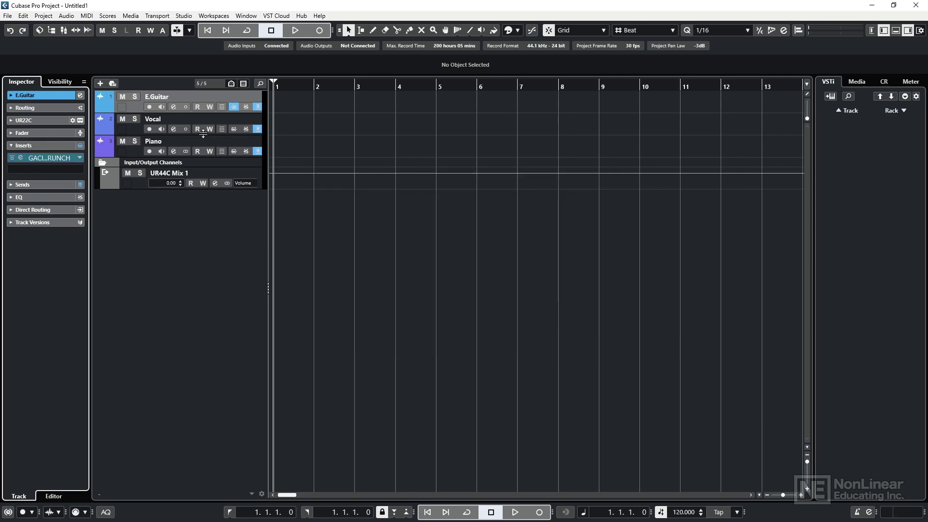
left_click(12, 145)
left_click(14, 158)
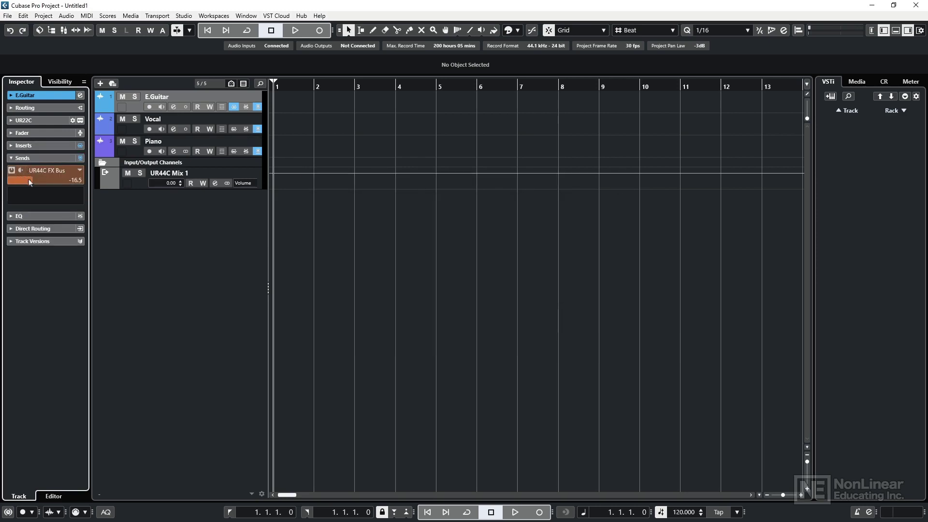
left_click(14, 159)
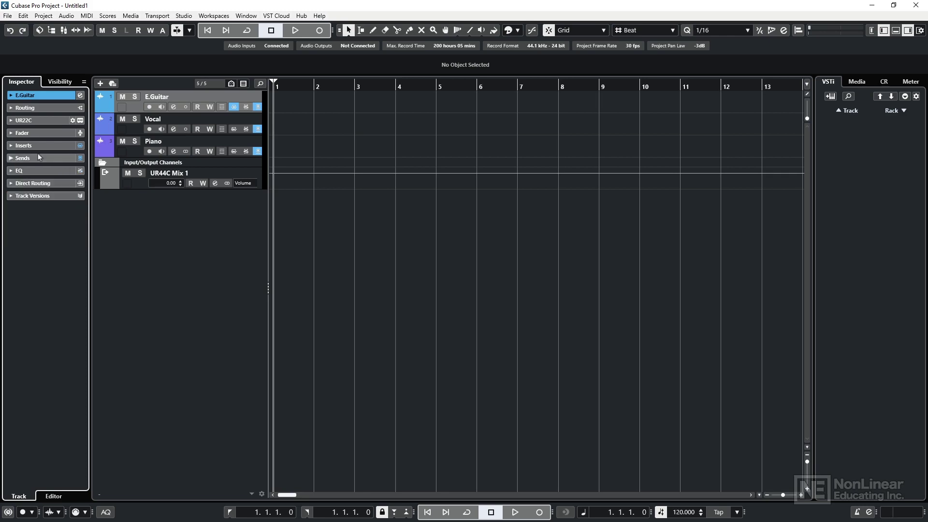
left_click(130, 135)
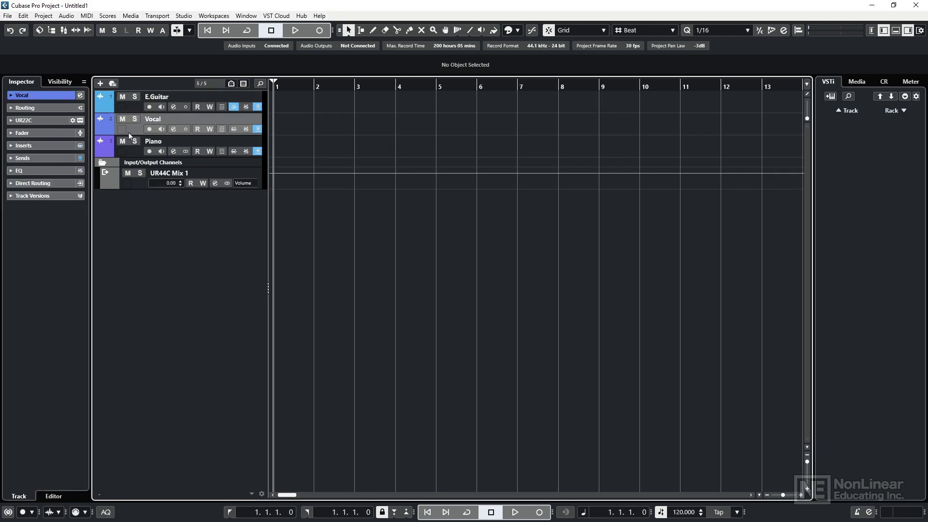
left_click(13, 159)
left_click(13, 159)
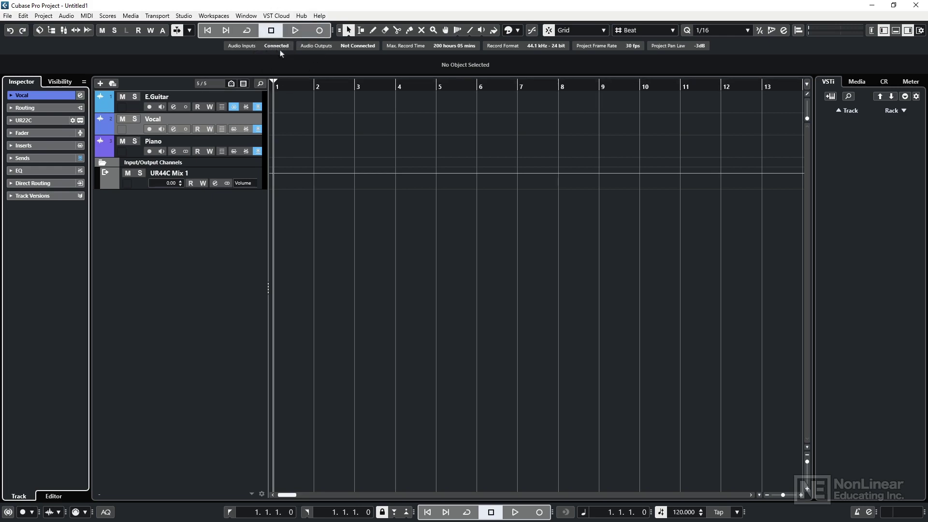
Route the UR44C Mix 1 output to Yamaha Steinberg USB ASIO after checking the input buses
left_click(266, 47)
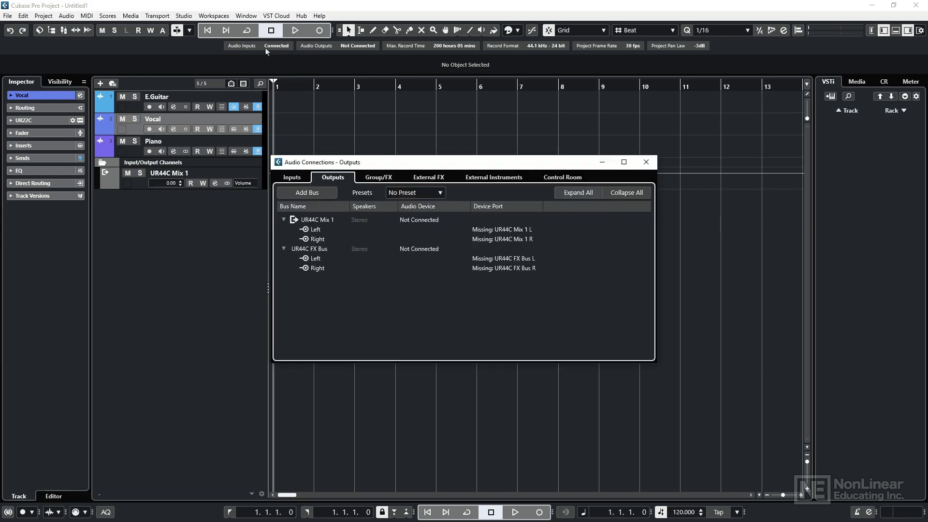
left_click(295, 178)
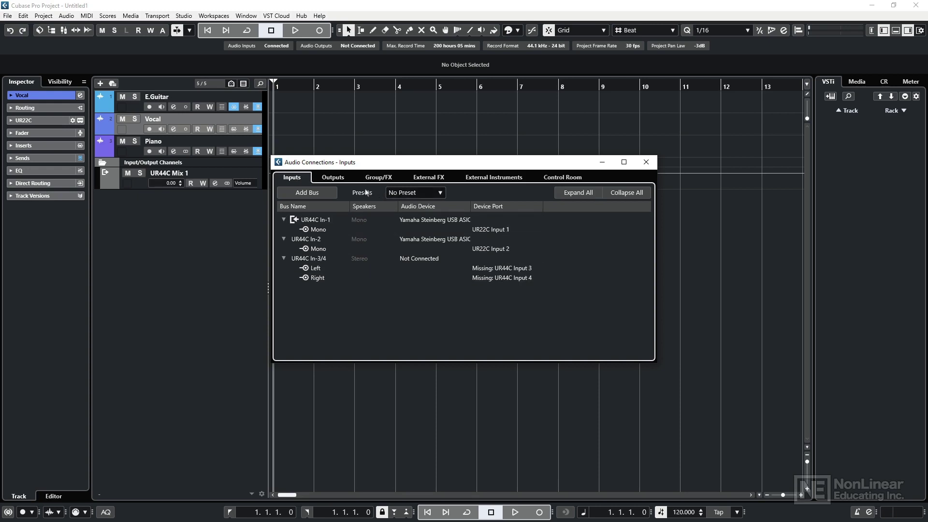
left_click(339, 179)
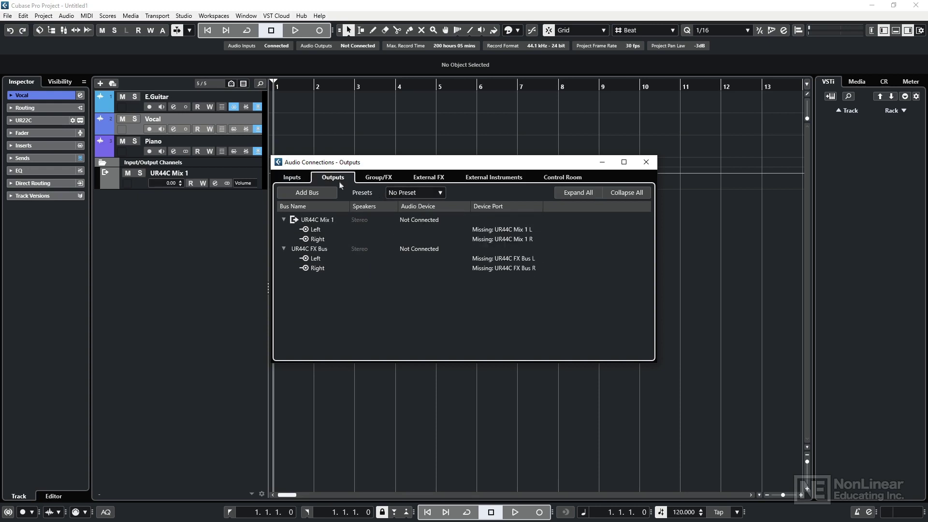
left_click(408, 221)
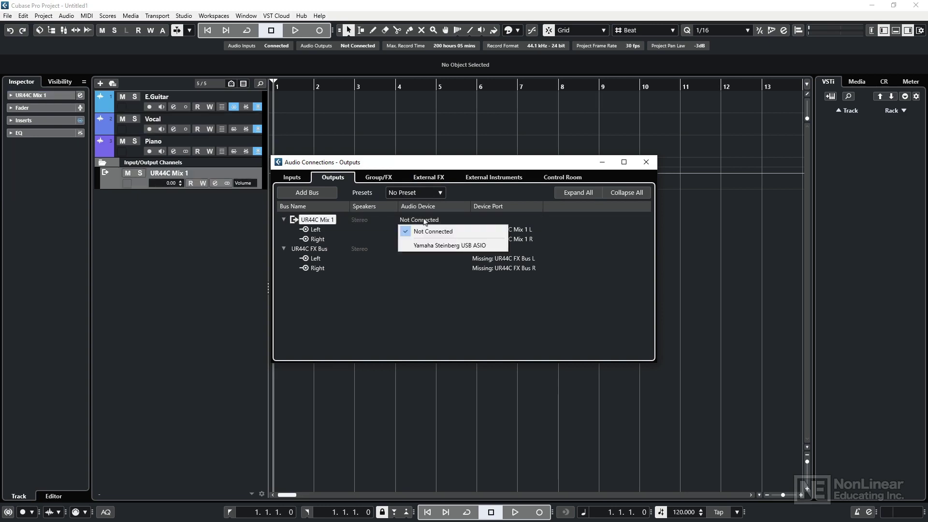
left_click(429, 246)
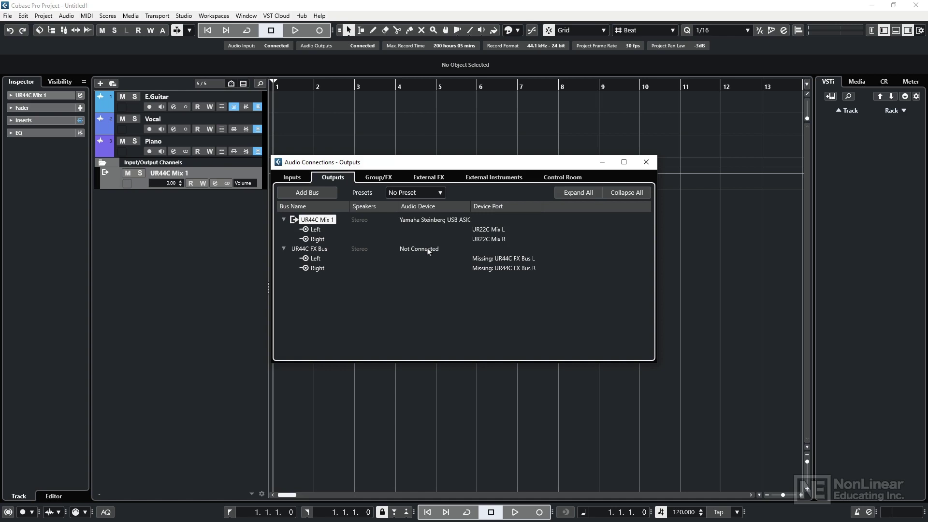
left_click(646, 162)
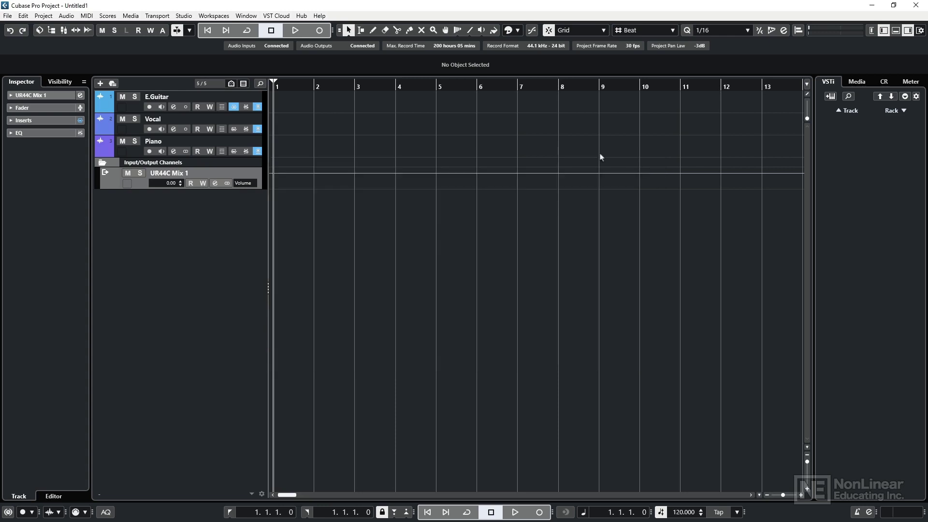
Bring up Project Setup from the status line's record format field
left_click(564, 47)
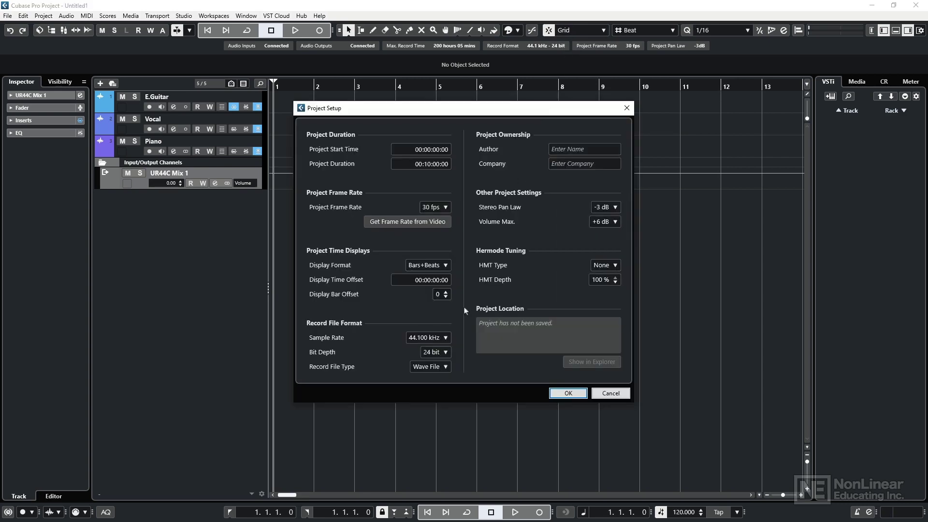
Change the project's Bit Depth from 24 bit to 32 bit float and confirm
left_click(445, 353)
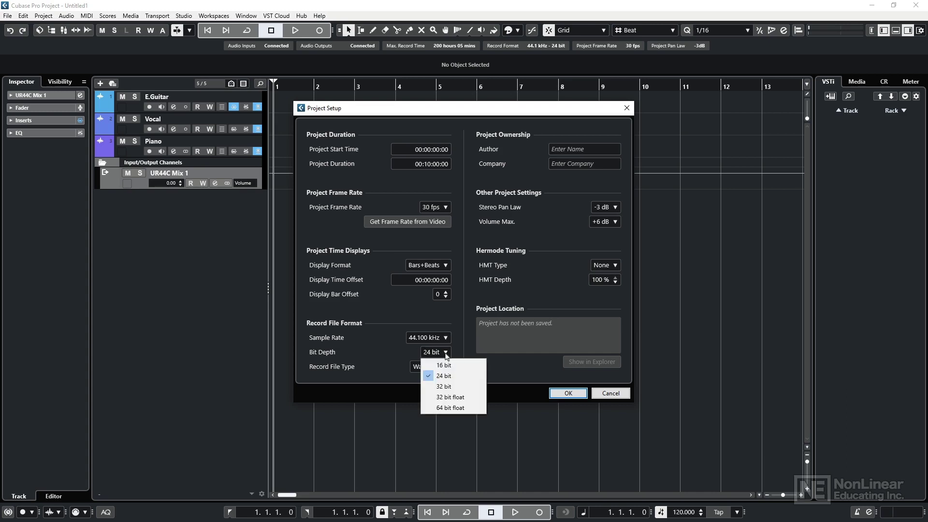
left_click(459, 399)
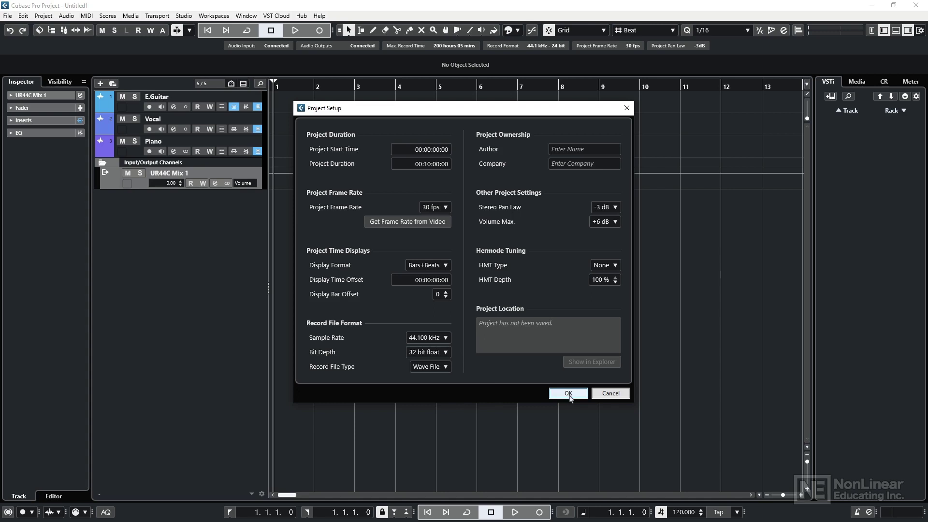
left_click(565, 394)
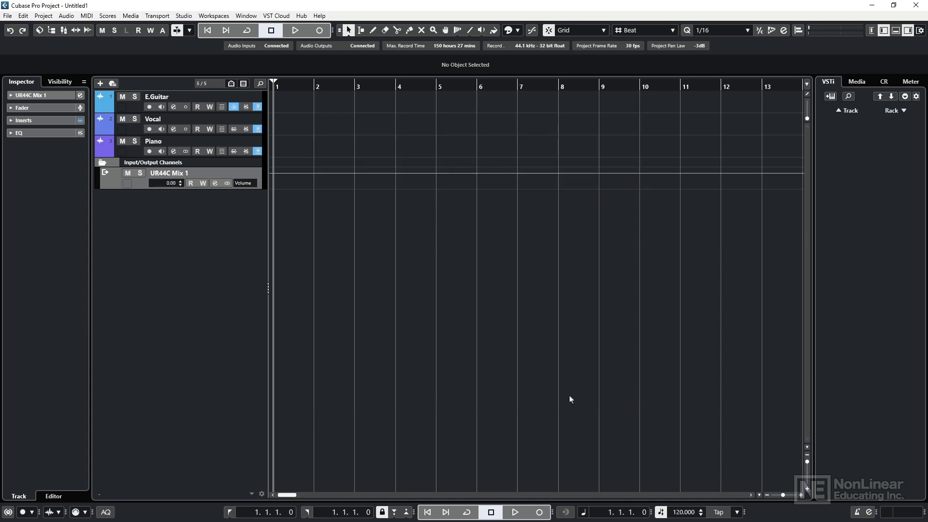